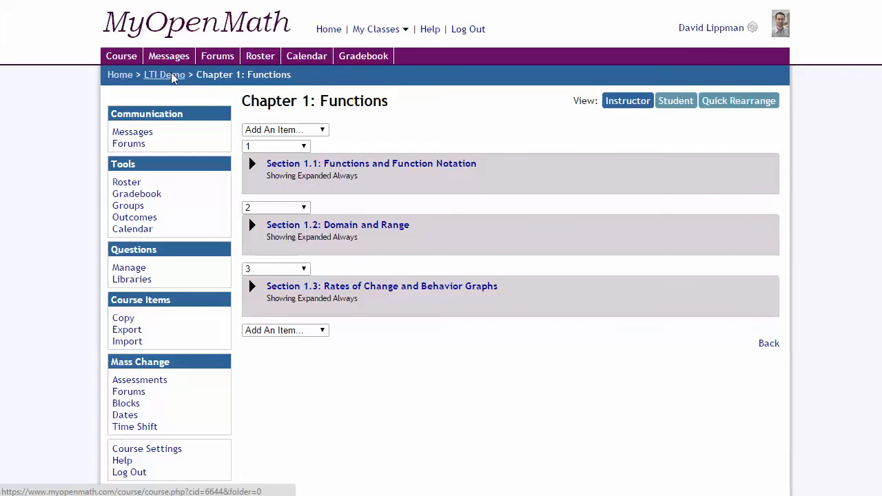
# Step: Create a Blackboard Common Cartridge export of LTI Demo and download CCEXPORT6644 (2).imscc
pyautogui.click(172, 77)
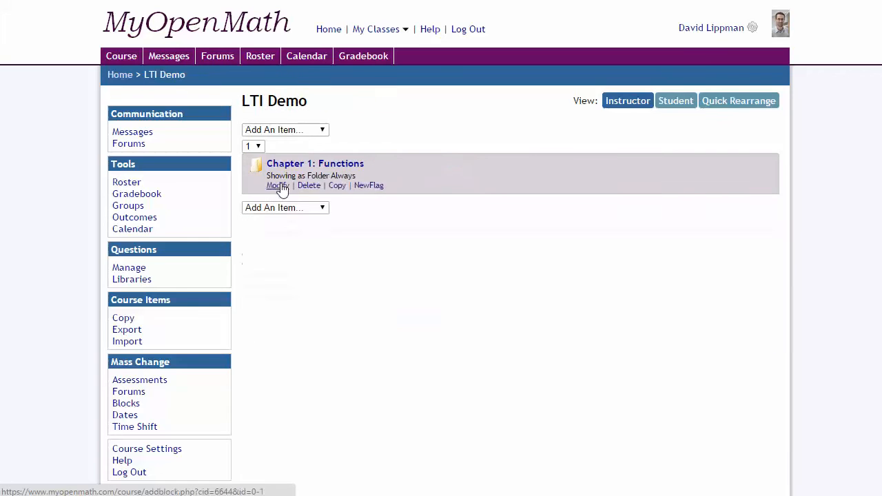
pyautogui.click(128, 331)
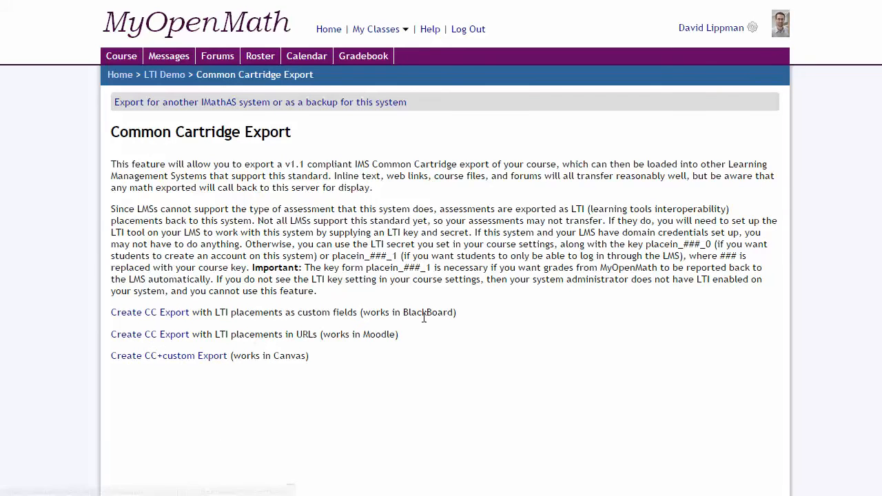
pyautogui.click(153, 315)
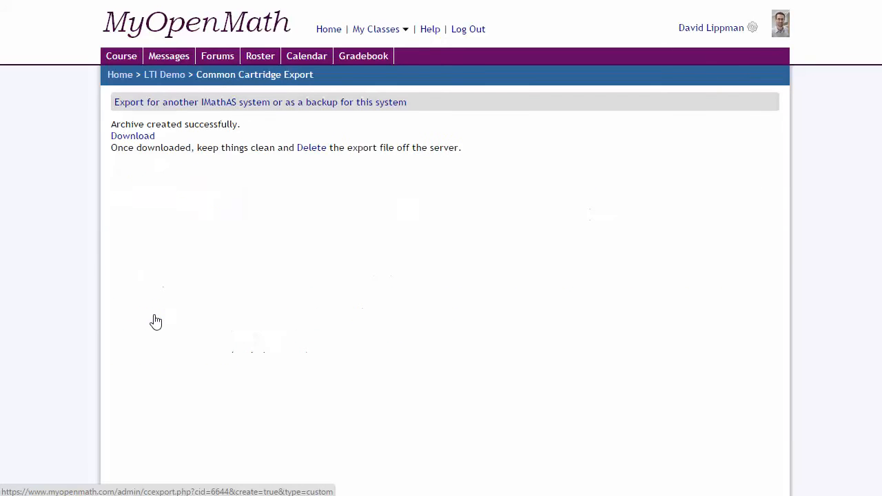
pyautogui.click(133, 137)
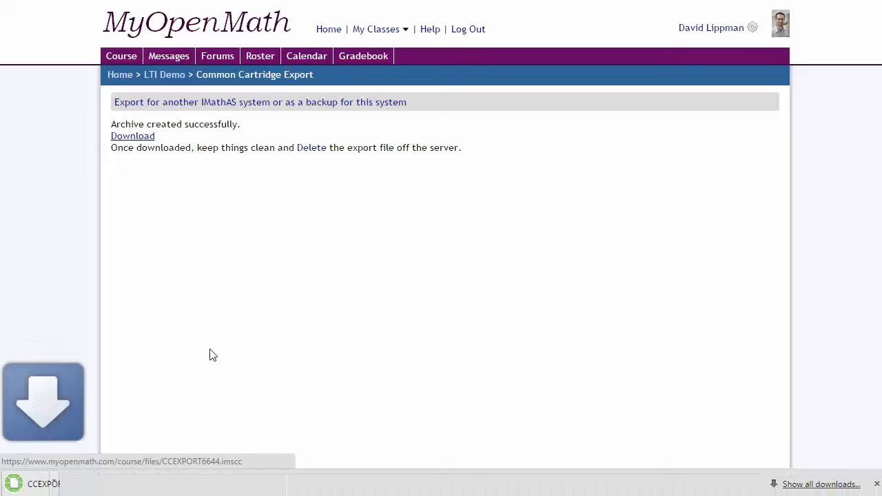
pyautogui.click(877, 483)
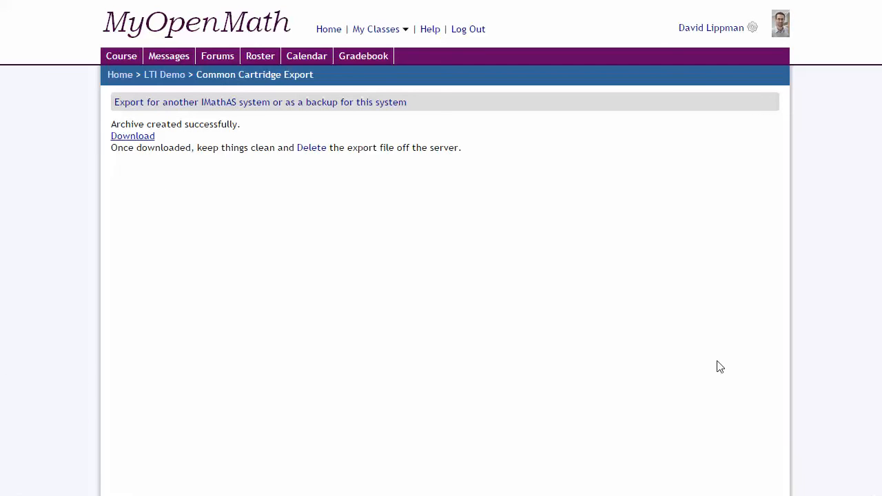
pyautogui.click(172, 75)
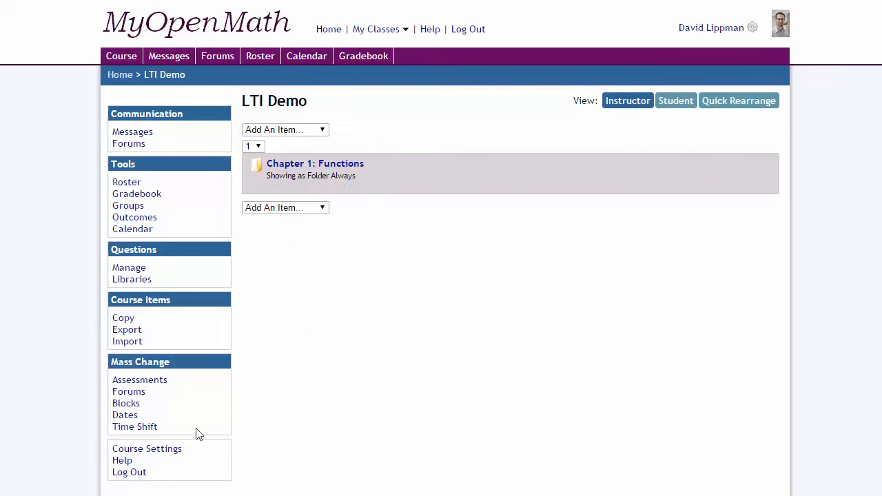
# Step: Copy the LTI access secret from the LTI Demo course settings into a Notepad note
pyautogui.click(167, 451)
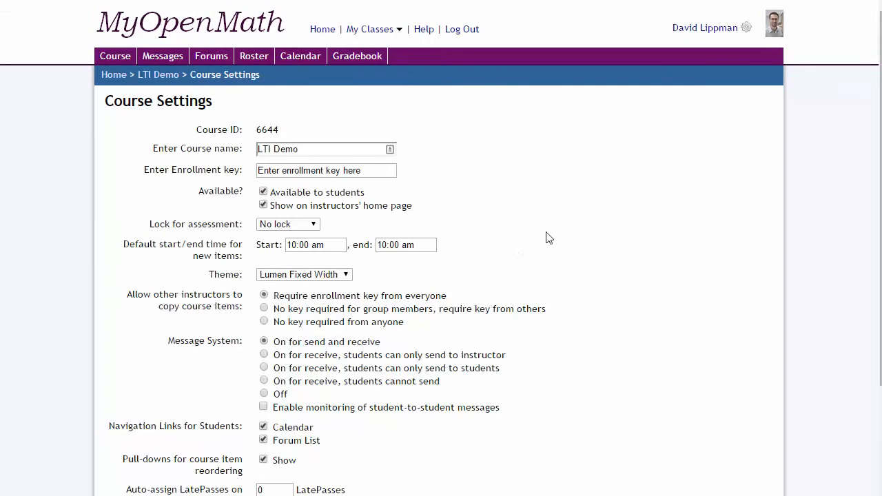
pyautogui.scroll(-3, 302, 160)
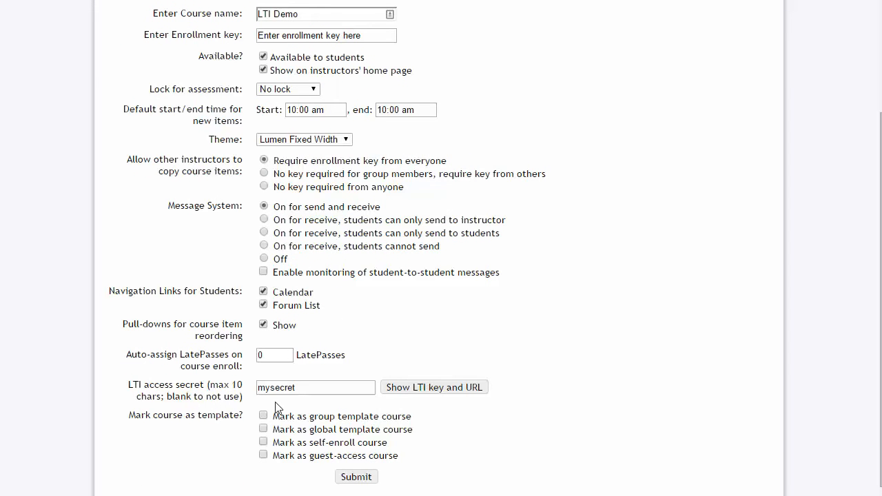
pyautogui.moveTo(881, 91)
pyautogui.mouseDown()
pyautogui.moveTo(881, 81)
pyautogui.moveTo(881, 91)
pyautogui.mouseUp()
pyautogui.click(321, 388)
pyautogui.doubleClick(349, 387)
pyautogui.hotkey('ctrl', 'c')
pyautogui.moveTo(881, 92); pyautogui.dragTo(694, 91)
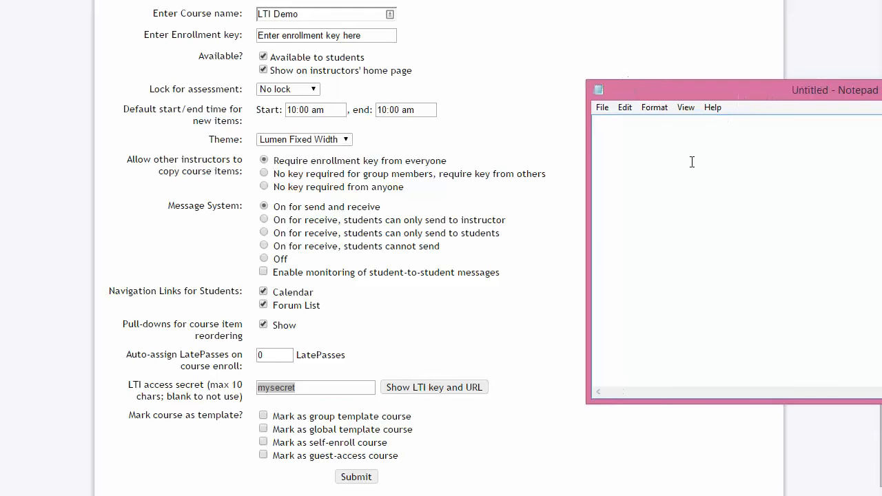
pyautogui.press('Return')
pyautogui.hotkey('ctrl', 'v')
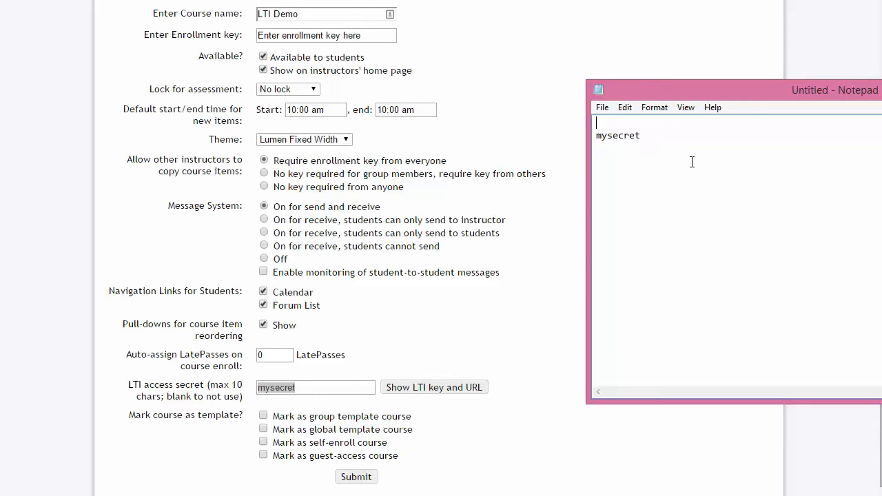
pyautogui.moveTo(729, 93); pyautogui.dragTo(881, 94)
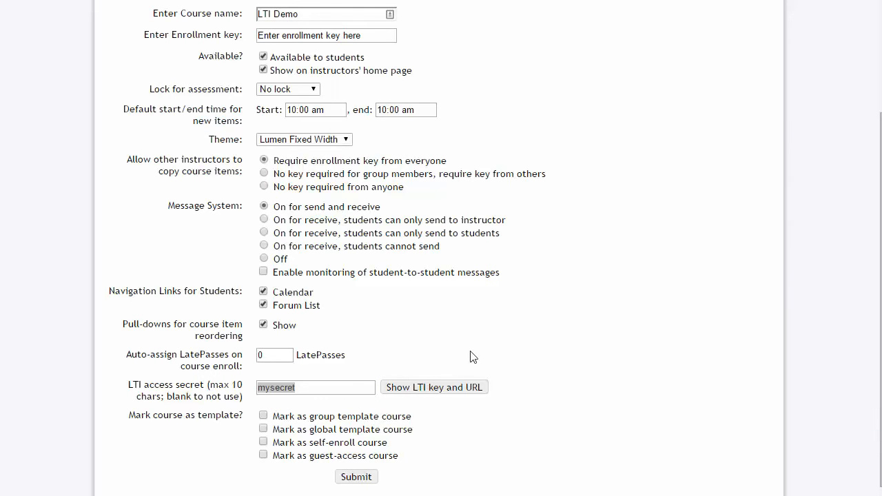
# Step: Copy the LMS-only _1 LTI key, save the course settings, and log out of MyOpenMath
pyautogui.click(427, 386)
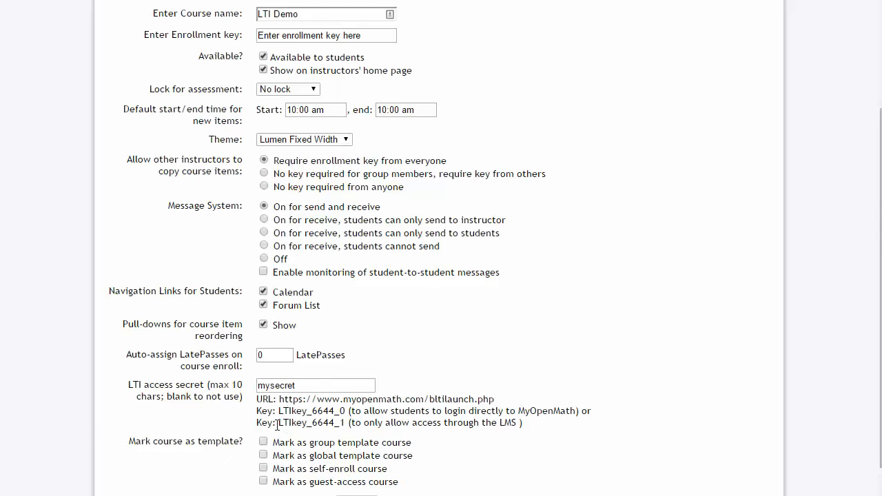
pyautogui.moveTo(281, 423); pyautogui.dragTo(346, 426)
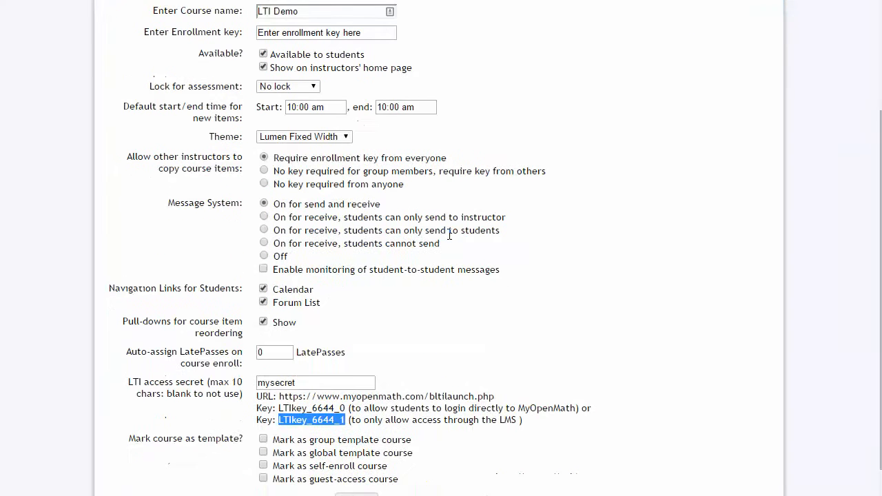
pyautogui.scroll(-1, 450, 235)
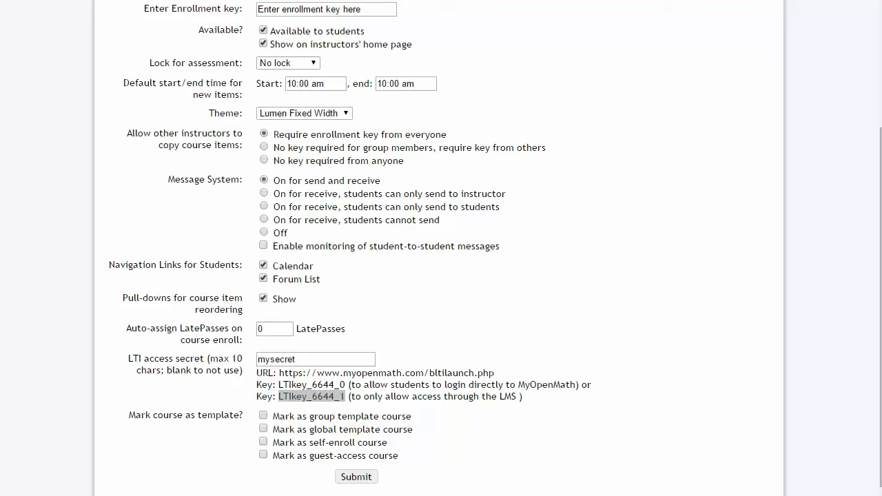
pyautogui.click(328, 362)
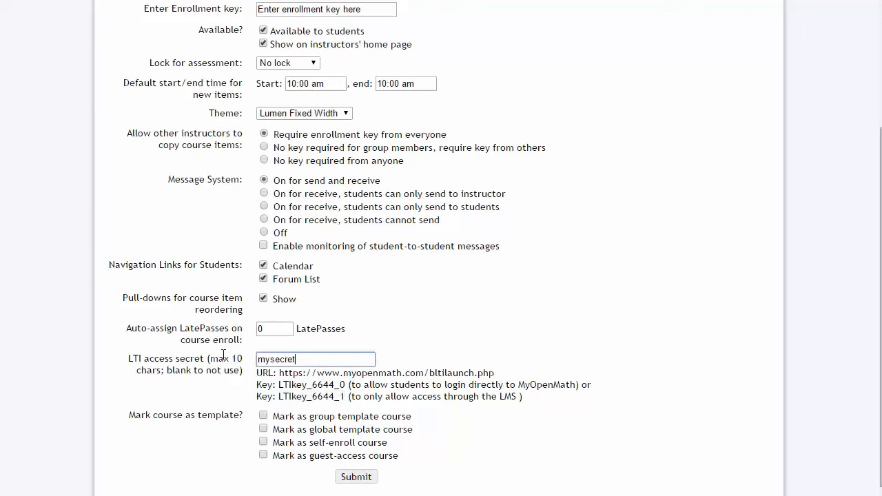
pyautogui.click(371, 477)
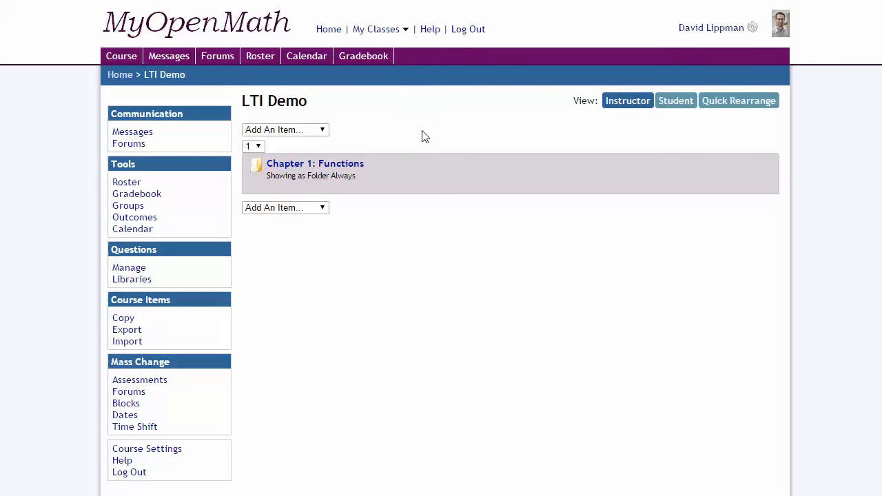
pyautogui.click(471, 31)
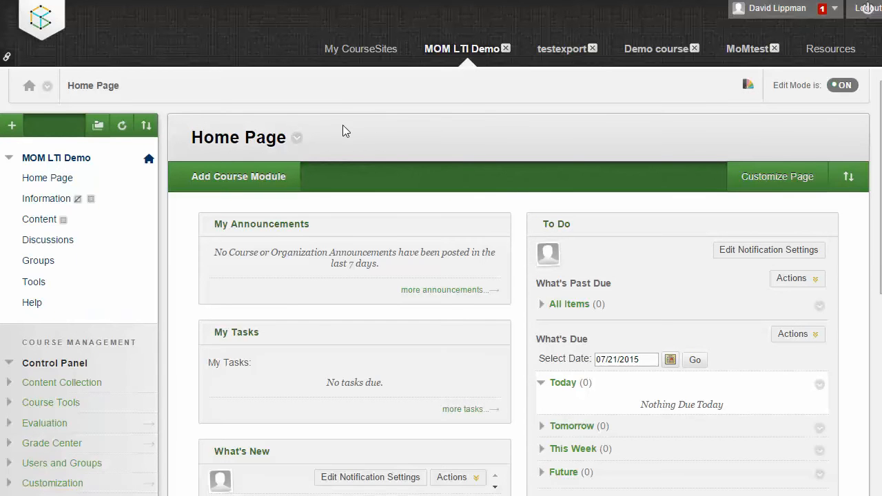
# Step: Start a new package import from Packages and Utilities > Import Package / View Logs
pyautogui.scroll(-2, 334, 103)
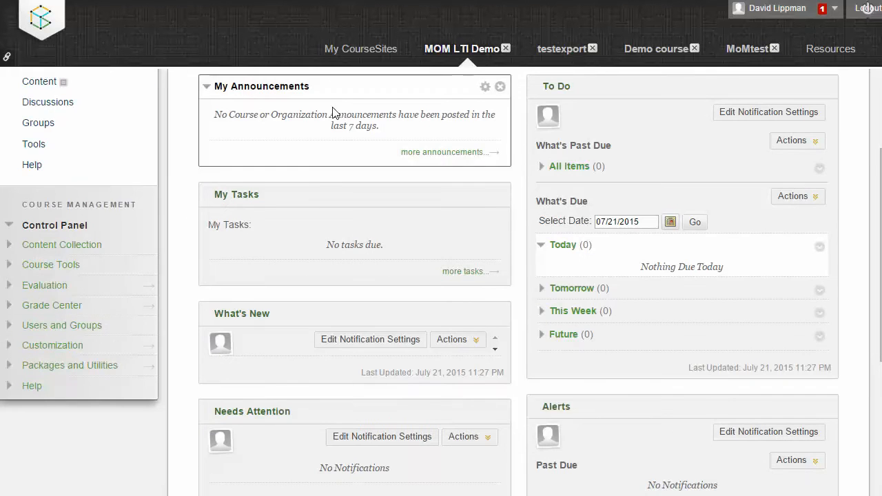
pyautogui.click(63, 363)
pyautogui.scroll(-2, 62, 364)
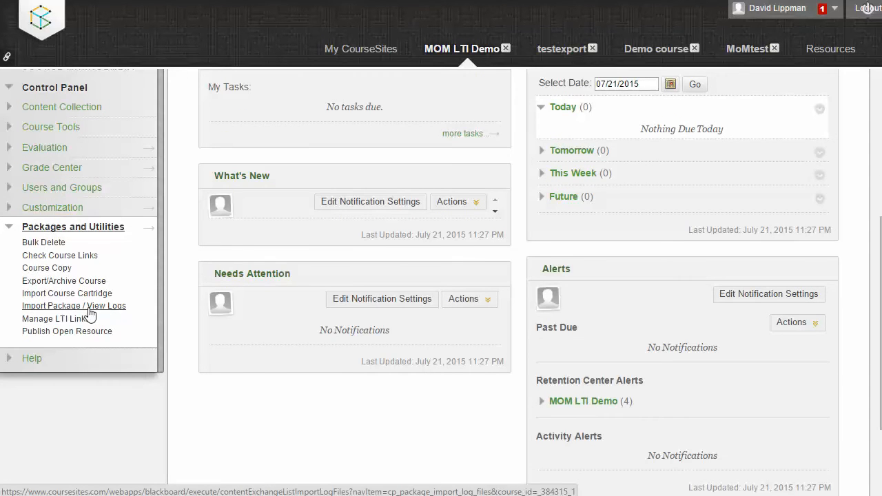
pyautogui.click(48, 310)
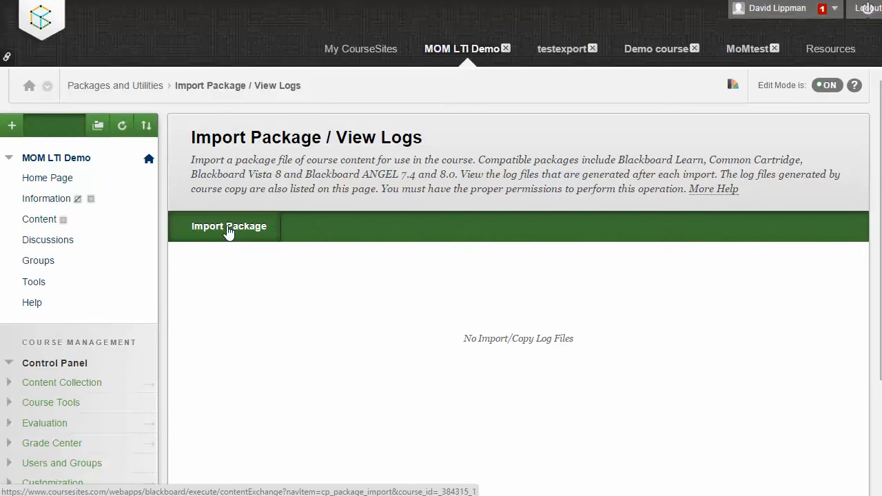
pyautogui.click(234, 234)
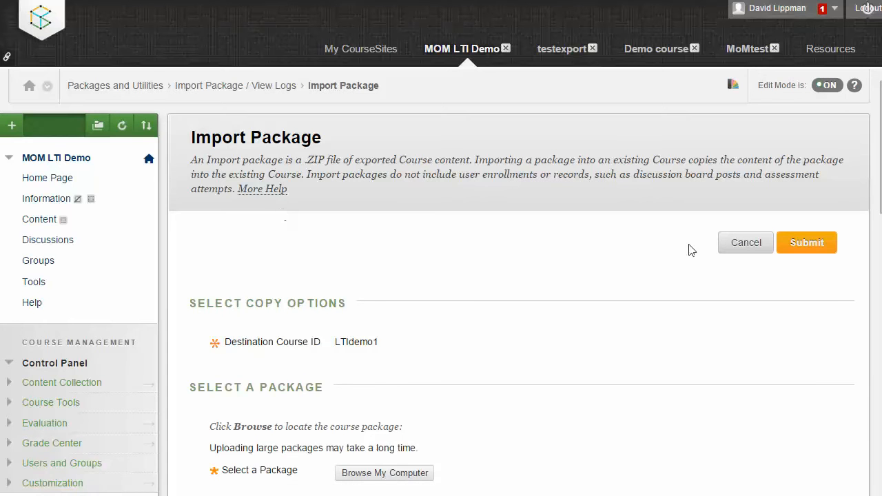
# Step: Import CCEXPORT6644 (2).imscc from Downloads with all four course material types selected
pyautogui.scroll(-3, 538, 229)
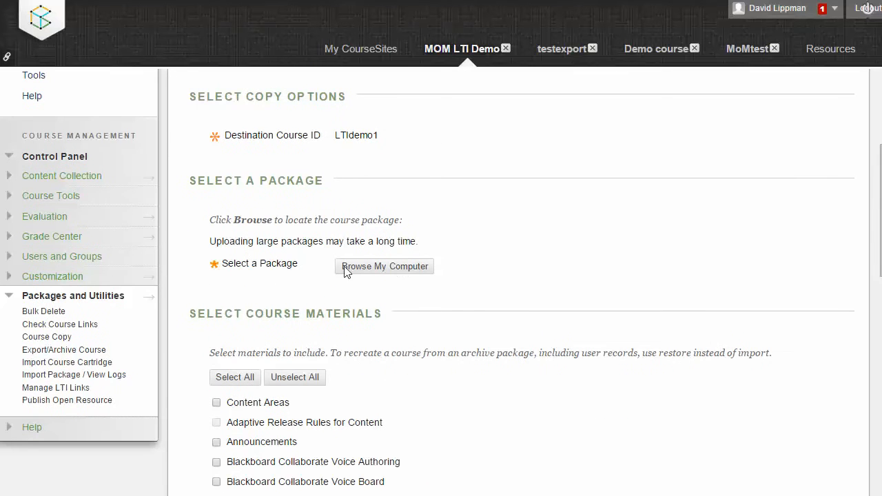
pyautogui.click(377, 269)
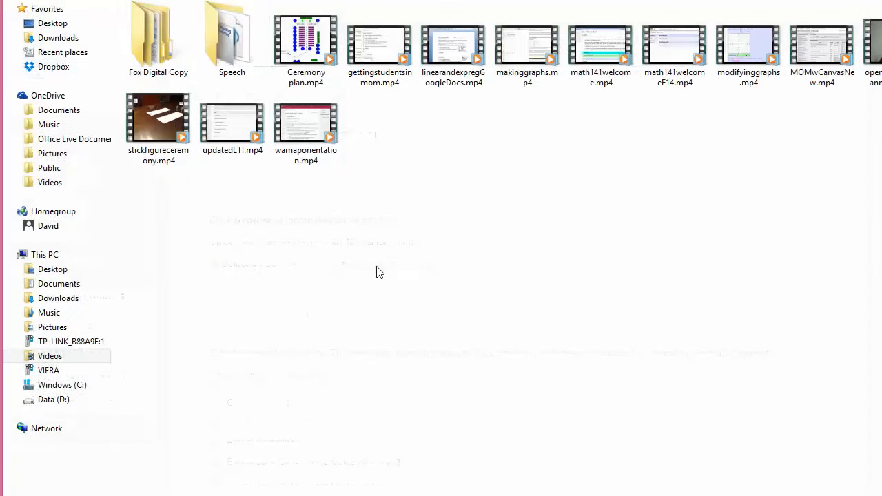
pyautogui.click(58, 38)
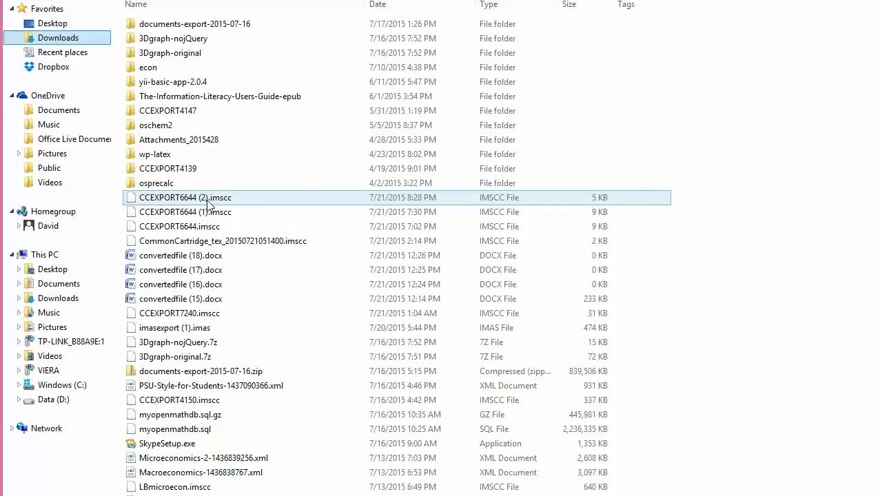
pyautogui.doubleClick(206, 204)
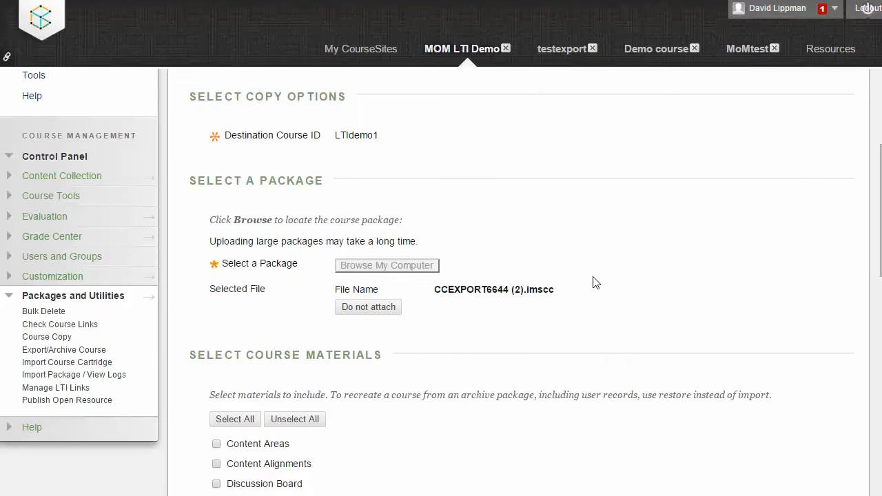
pyautogui.scroll(-2, 516, 252)
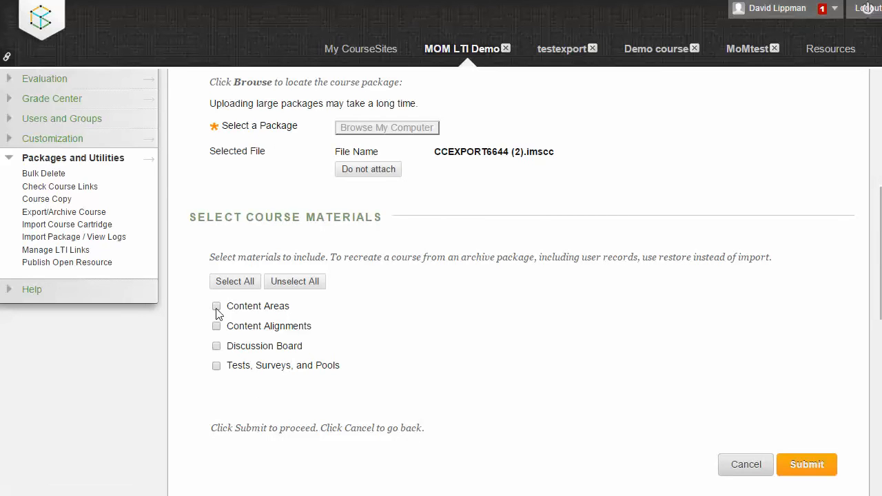
pyautogui.click(231, 283)
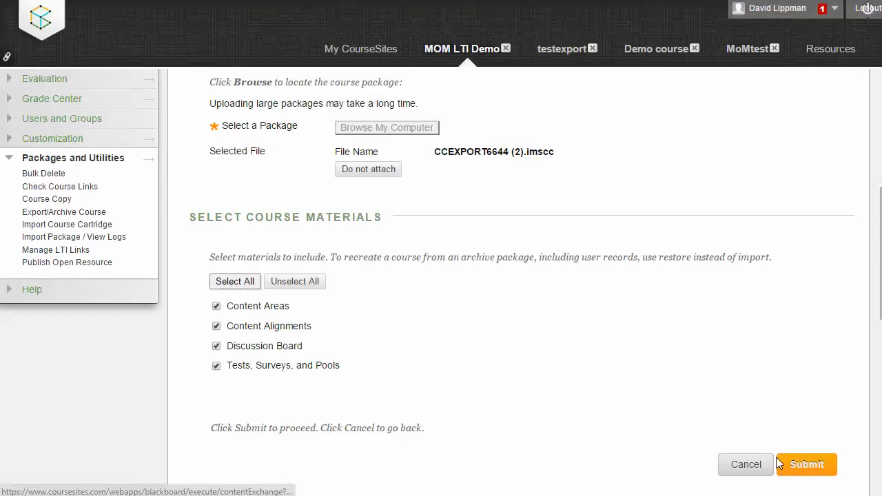
pyautogui.click(816, 467)
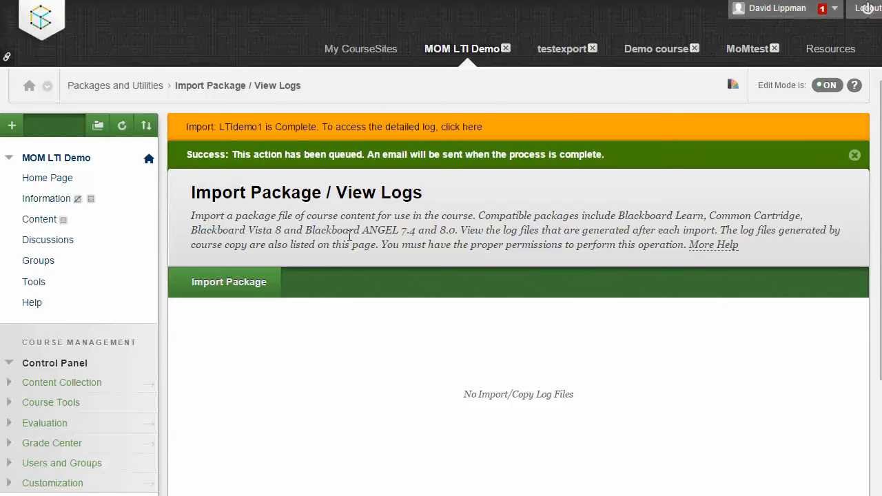
# Step: Show the Manage LTI Links list and the options menu for the broken Section 1.1 link
pyautogui.scroll(-3, 350, 237)
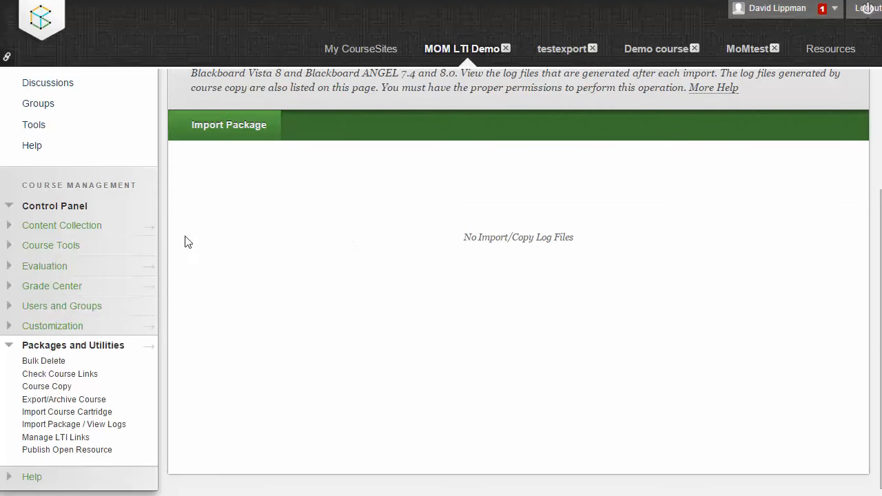
pyautogui.click(72, 440)
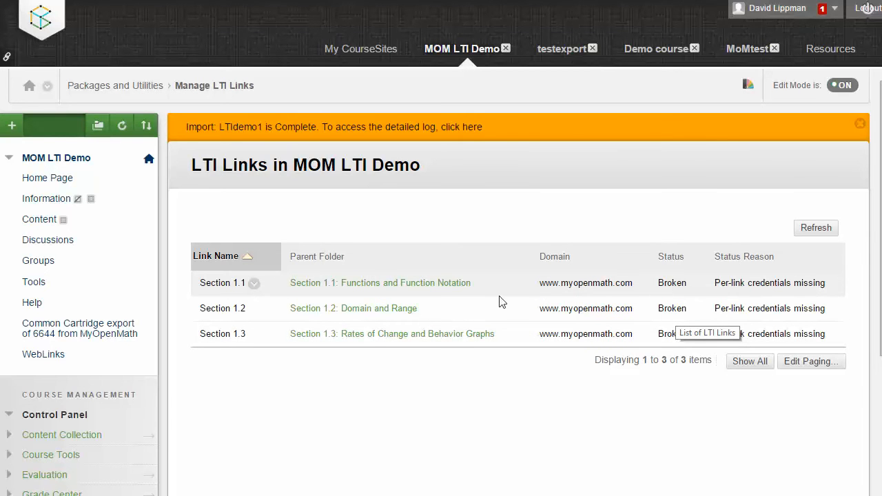
pyautogui.click(255, 285)
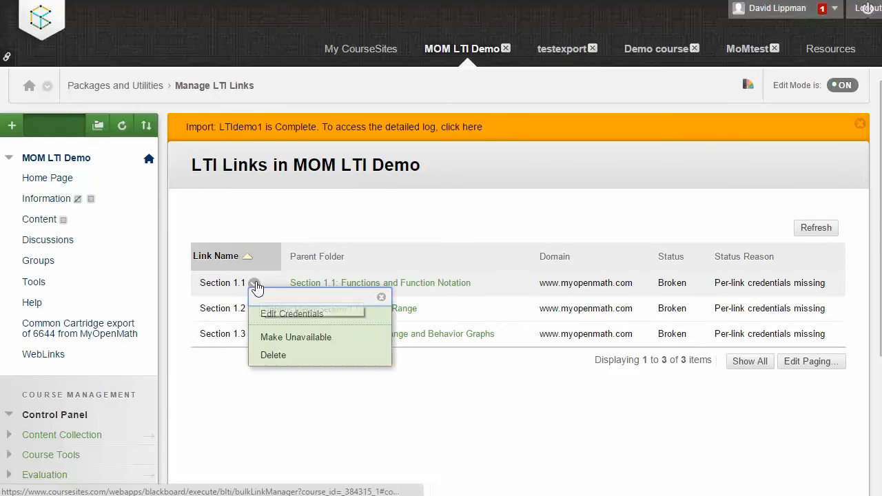
# Step: Paste the provider key from Notepad into Section 1.1's Tool Provider Key field
pyautogui.click(302, 316)
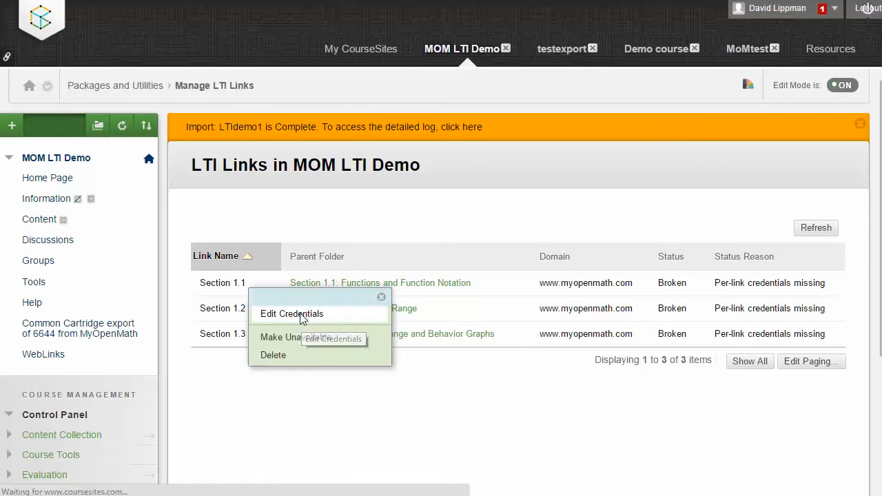
pyautogui.scroll(-3, 326, 244)
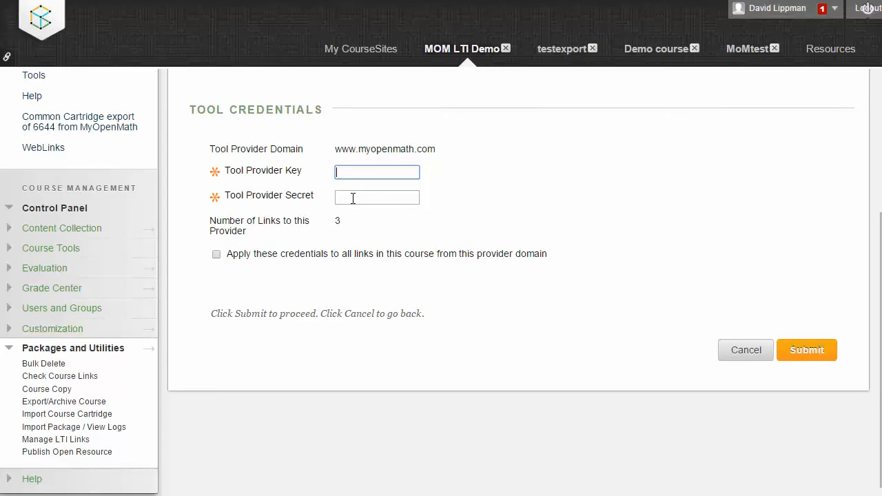
pyautogui.hotkey('alt', 'Tab')
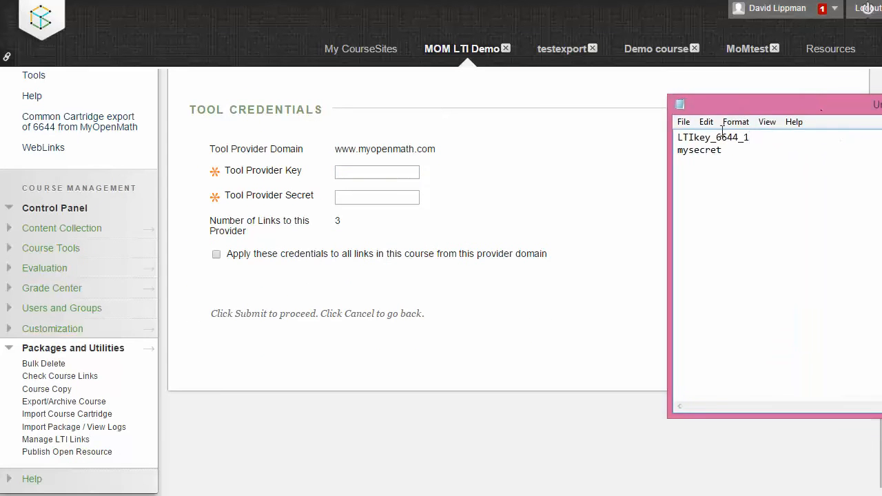
pyautogui.moveTo(751, 141); pyautogui.dragTo(675, 137)
pyautogui.hotkey('ctrl', 'c')
pyautogui.click(412, 172)
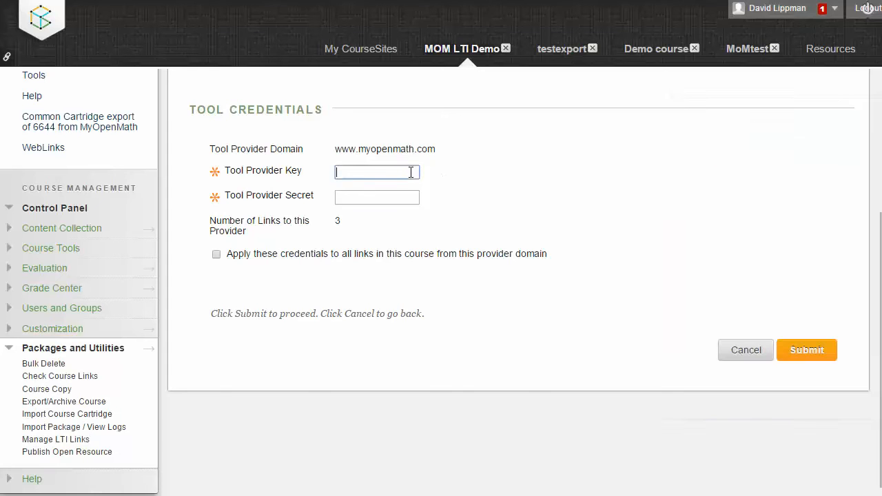
pyautogui.hotkey('ctrl', 'v')
# Step: Paste the secret into Tool Provider Secret, apply the credentials to all links, and submit
pyautogui.click(743, 157)
pyautogui.hotkey('shift', 'Home')
pyautogui.hotkey('ctrl', 'c')
pyautogui.click(386, 196)
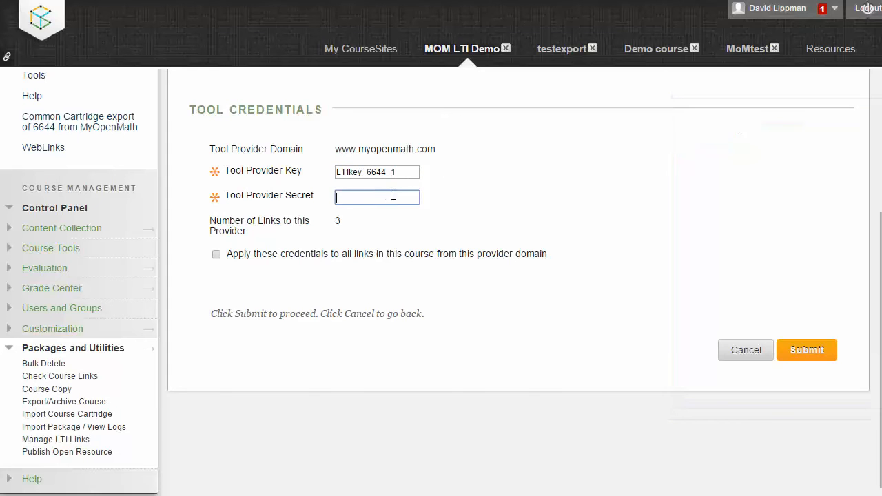
pyautogui.hotkey('ctrl', 'v')
pyautogui.hotkey('alt', 'Tab')
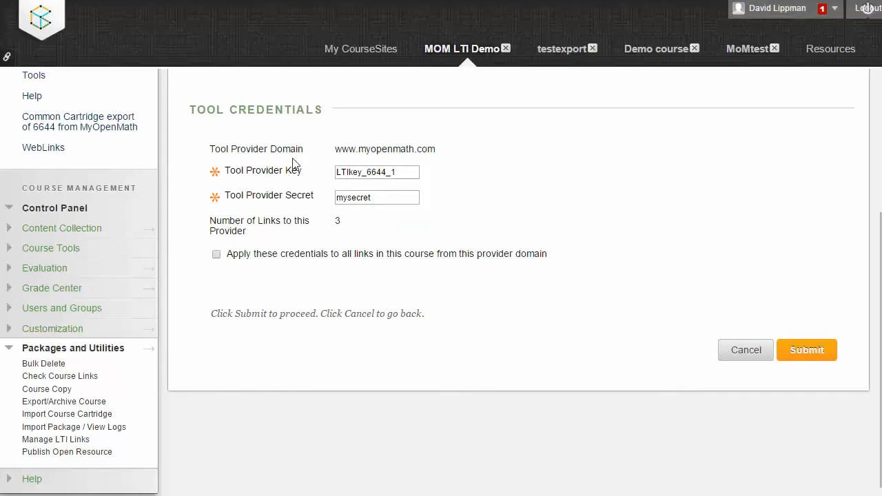
pyautogui.click(216, 254)
pyautogui.click(808, 351)
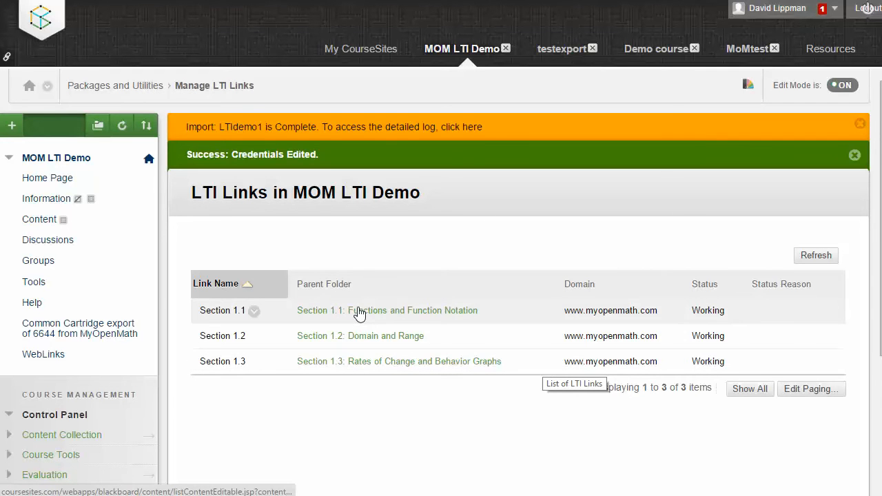
# Step: Go through Common Cartridge export > Chapter 1: Functions > Section 1.1 to the Section 1.1 link
pyautogui.click(64, 324)
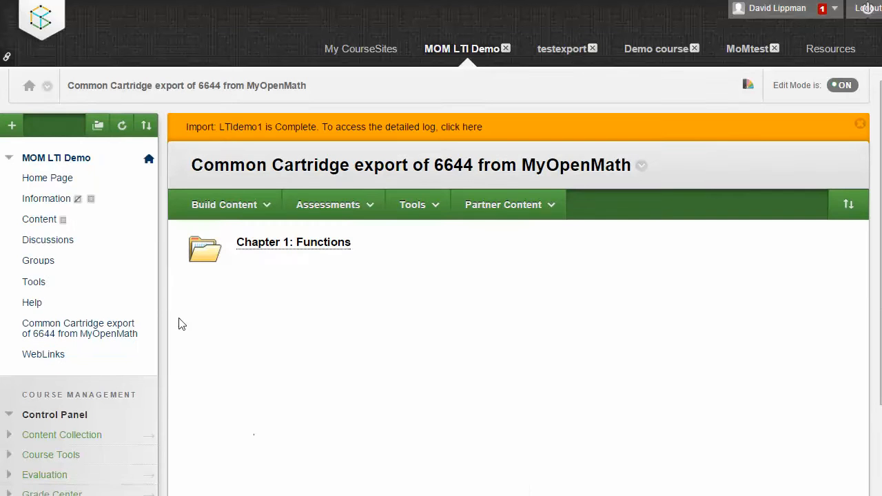
pyautogui.click(289, 245)
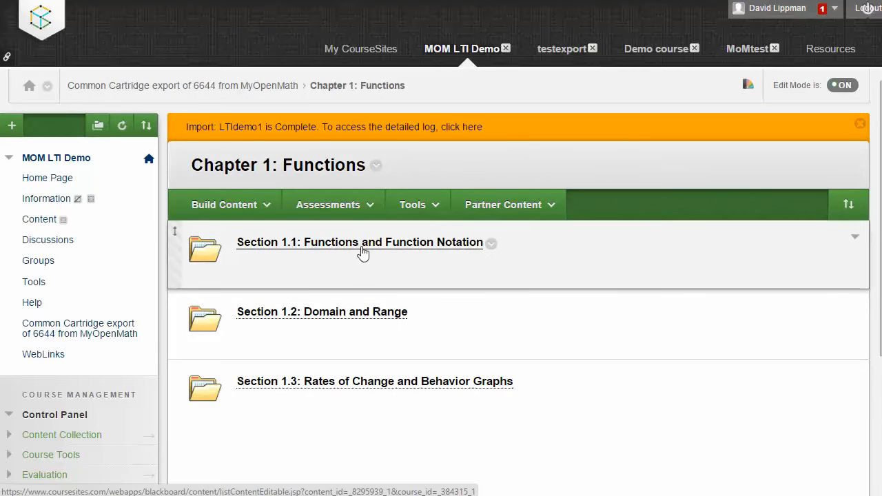
pyautogui.click(309, 245)
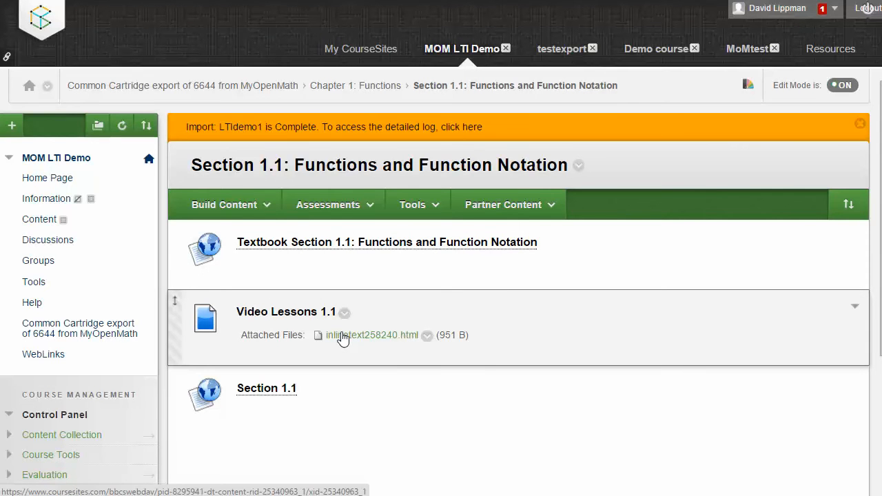
pyautogui.click(861, 123)
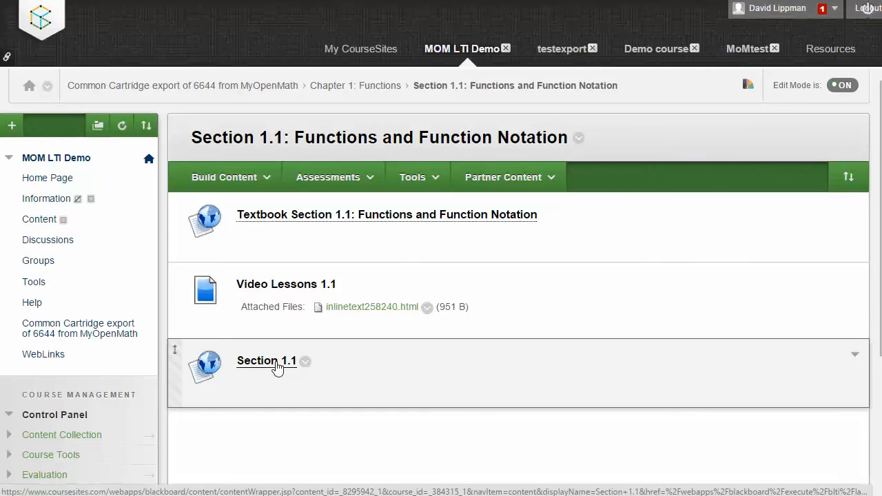
pyautogui.click(277, 367)
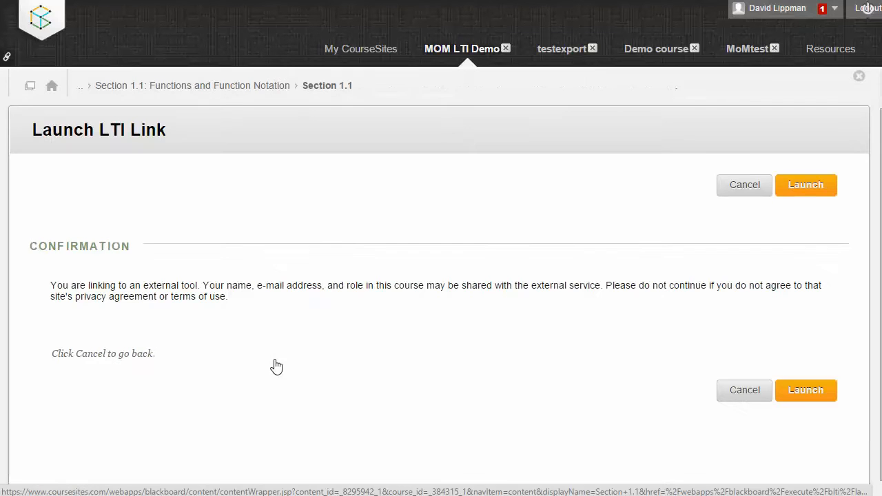
# Step: Launch the link, enter the MyOpenMath account username and password, and sign in
pyautogui.click(804, 189)
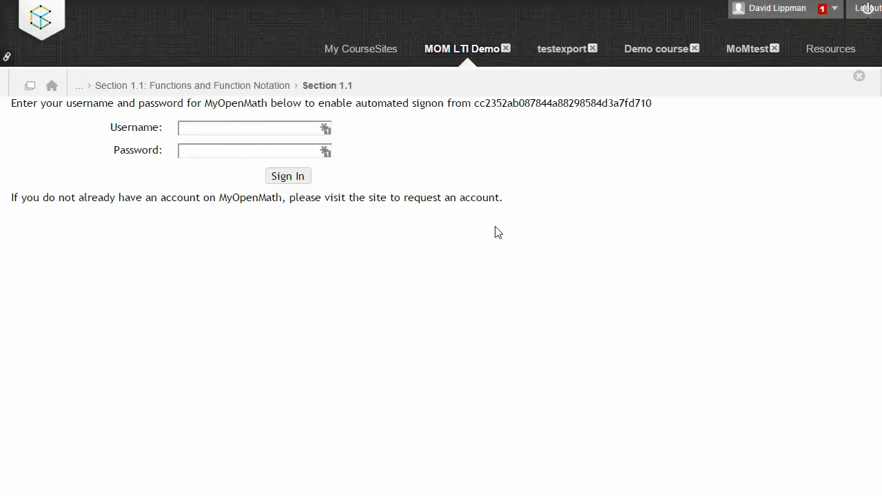
pyautogui.click(261, 127)
pyautogui.write('dl')
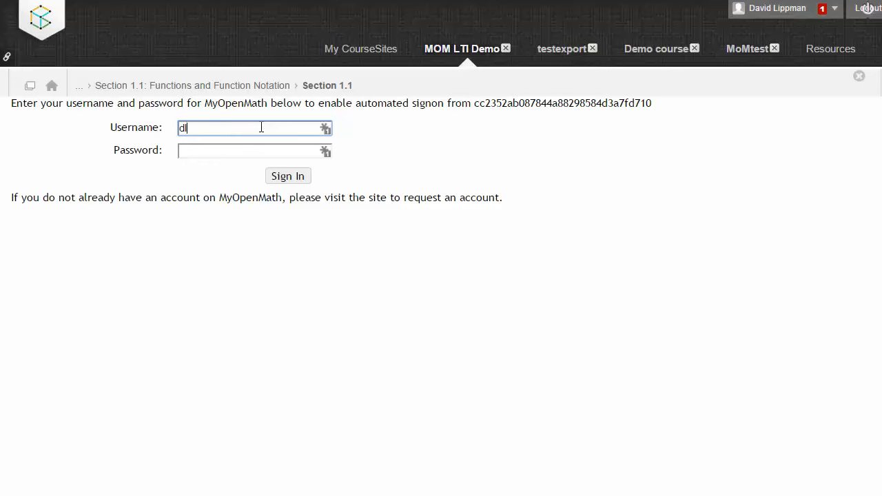
pyautogui.write('ippman')
pyautogui.press('Tab')
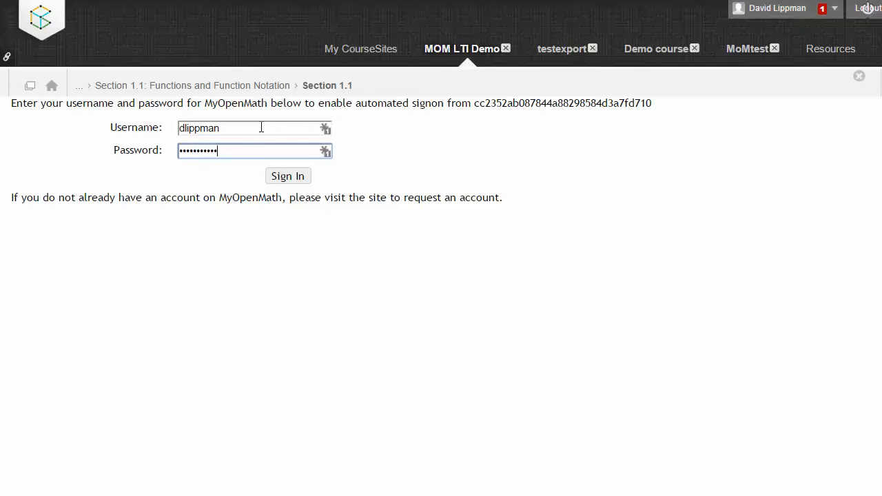
pyautogui.click(300, 177)
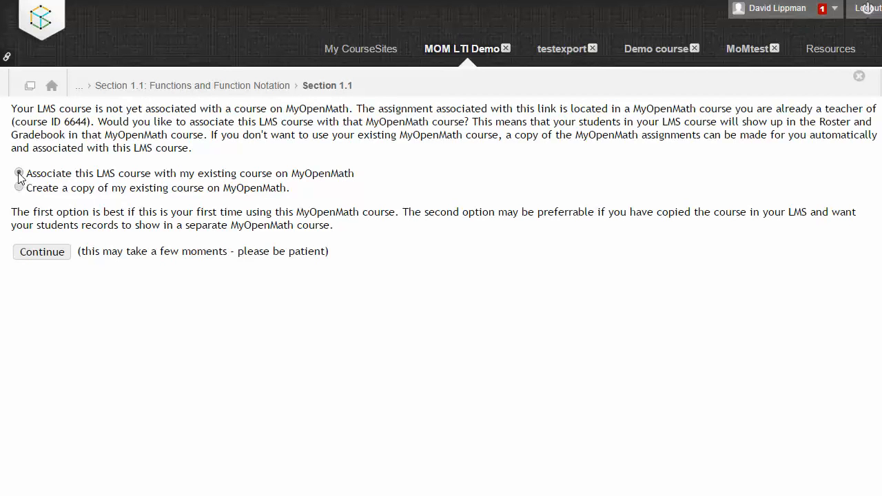
# Step: Associate with existing course 6644, keep default accessibility settings, and continue to Section 1.1
pyautogui.click(50, 252)
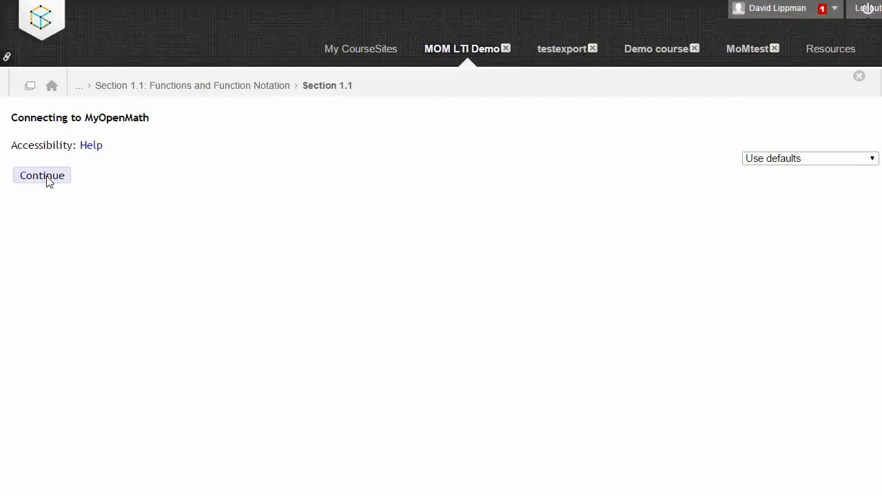
pyautogui.click(778, 160)
pyautogui.click(688, 166)
pyautogui.click(39, 177)
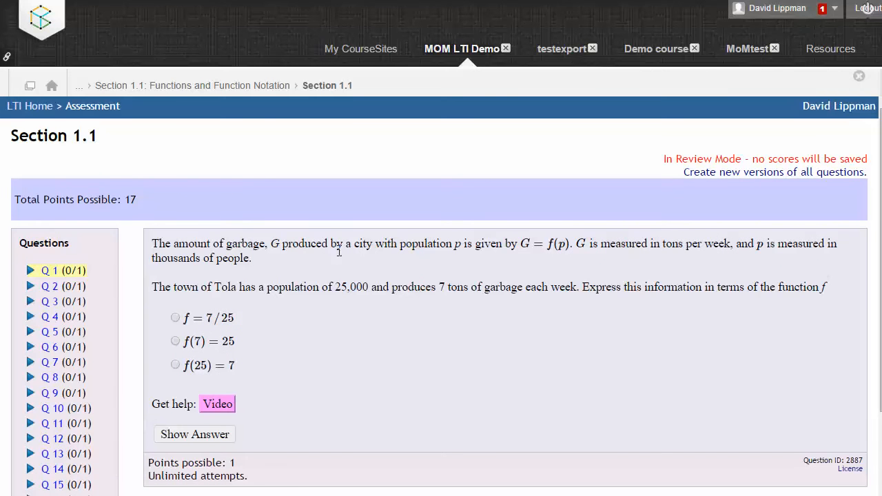
# Step: Return from the Section 1.1 assessment preview to its LTI Placement page and expand the breadcrumb path
pyautogui.click(36, 109)
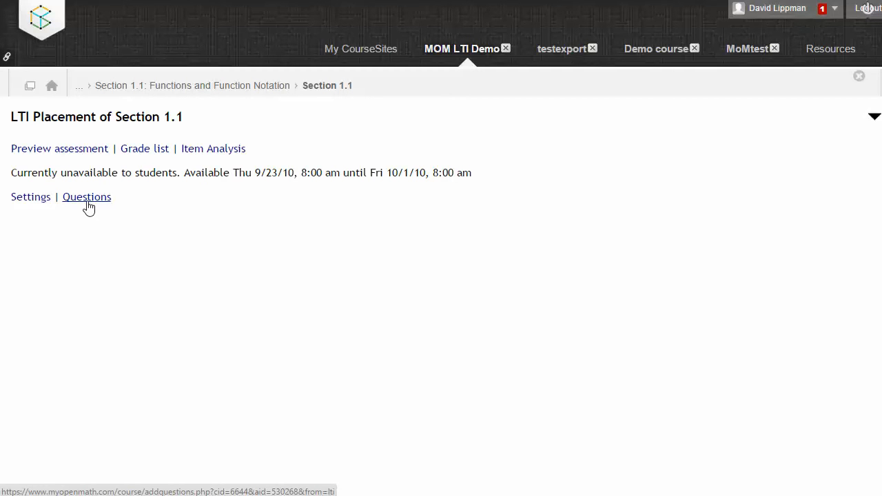
pyautogui.click(81, 91)
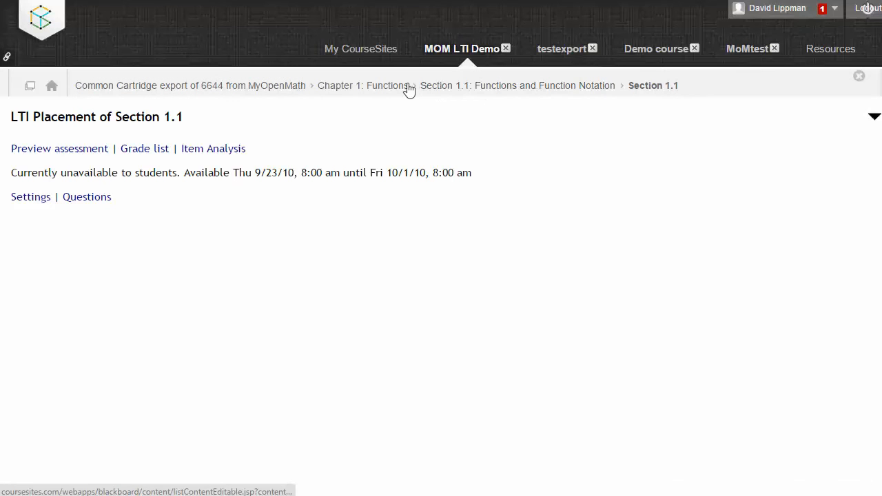
# Step: Launch the Section 1.2: Domain and Range link into MyOpenMath, then navigate back up to Chapter 1
pyautogui.click(468, 90)
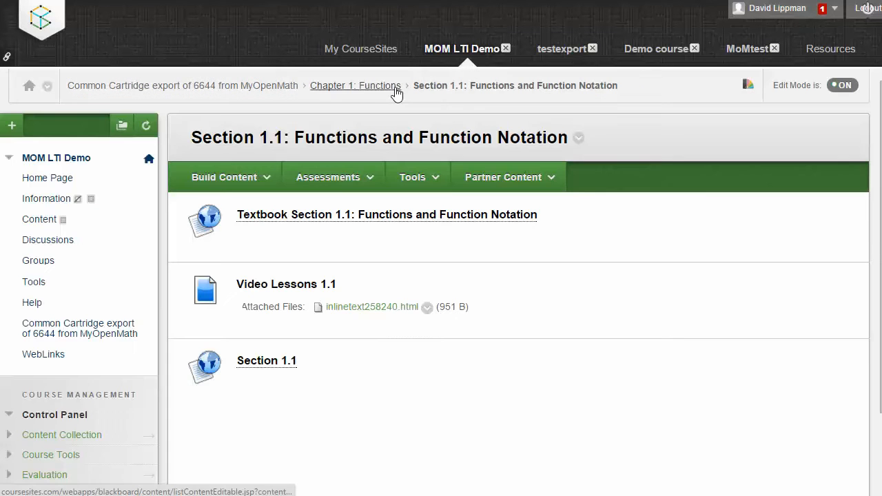
pyautogui.click(388, 86)
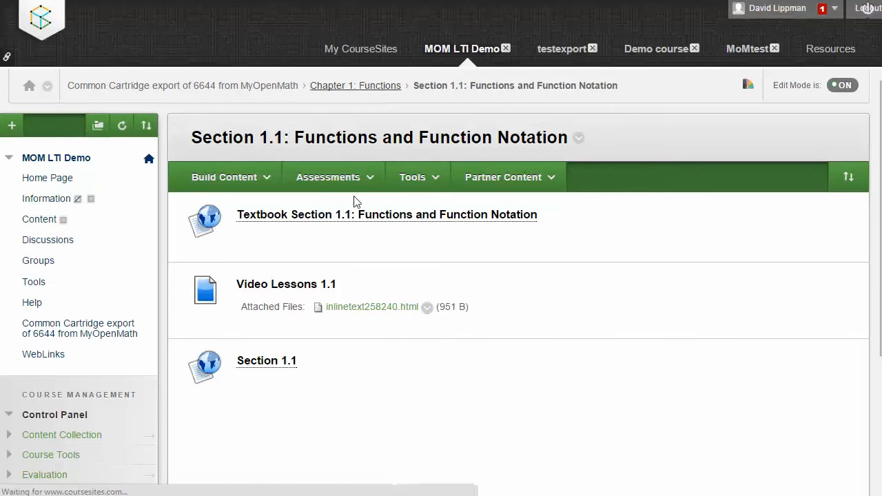
pyautogui.click(264, 293)
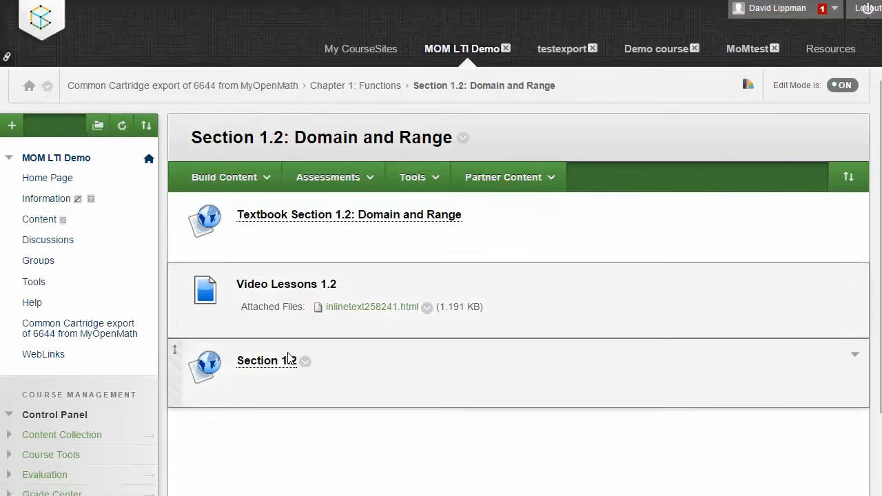
pyautogui.click(267, 362)
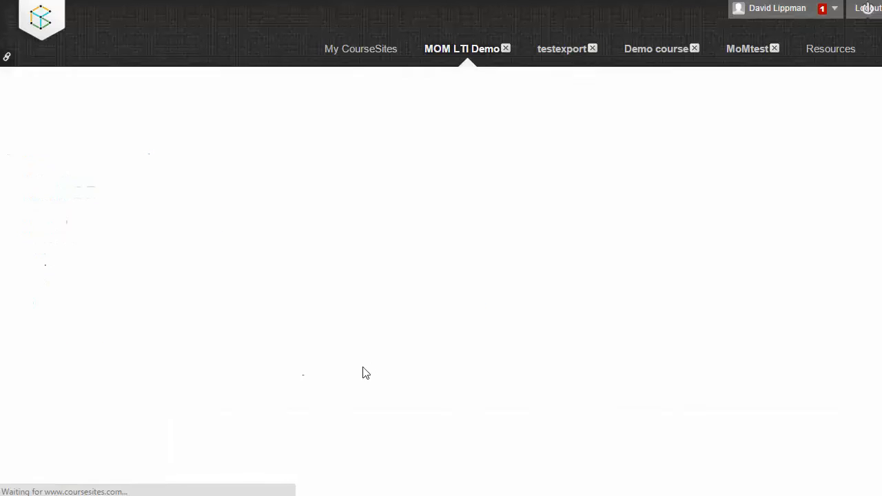
pyautogui.click(806, 184)
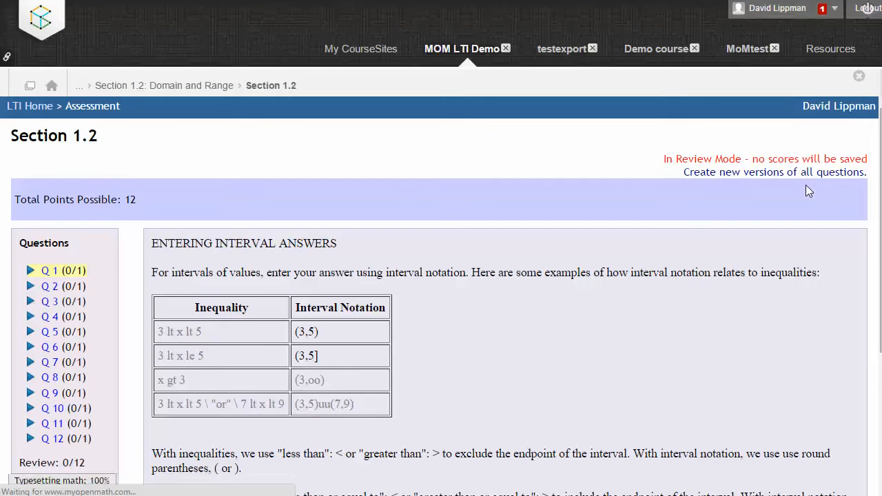
pyautogui.click(176, 89)
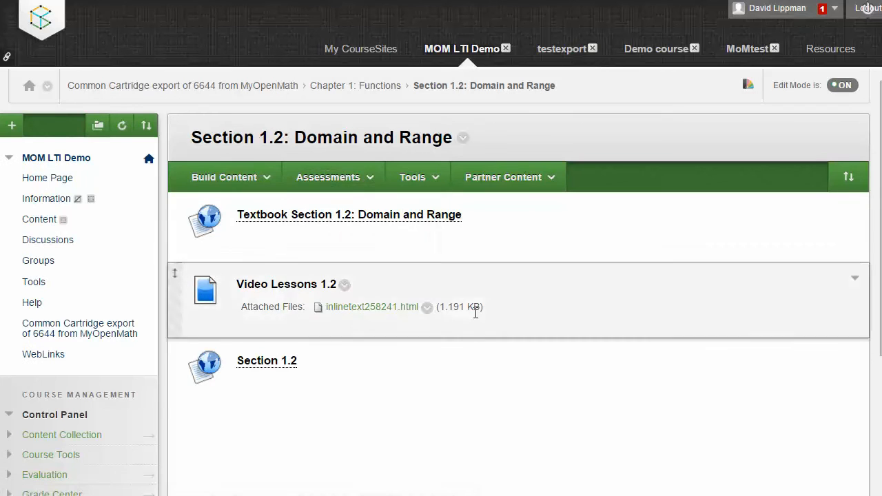
pyautogui.click(357, 88)
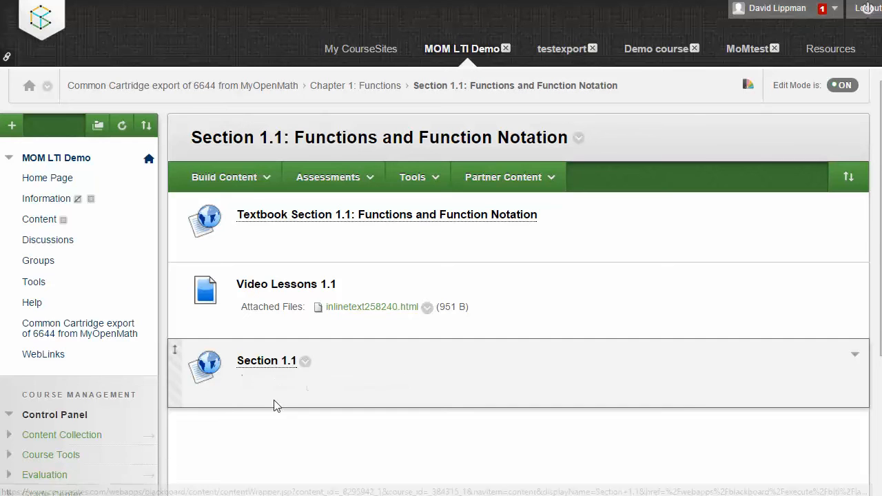
# Step: Edit the Section 1.1 link to set Enable Evaluation to Yes with 10 points possible
pyautogui.click(304, 362)
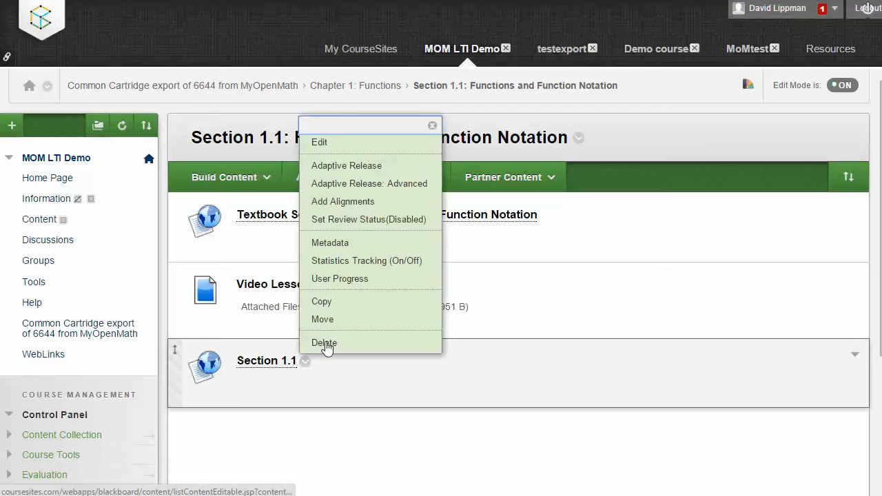
pyautogui.click(339, 143)
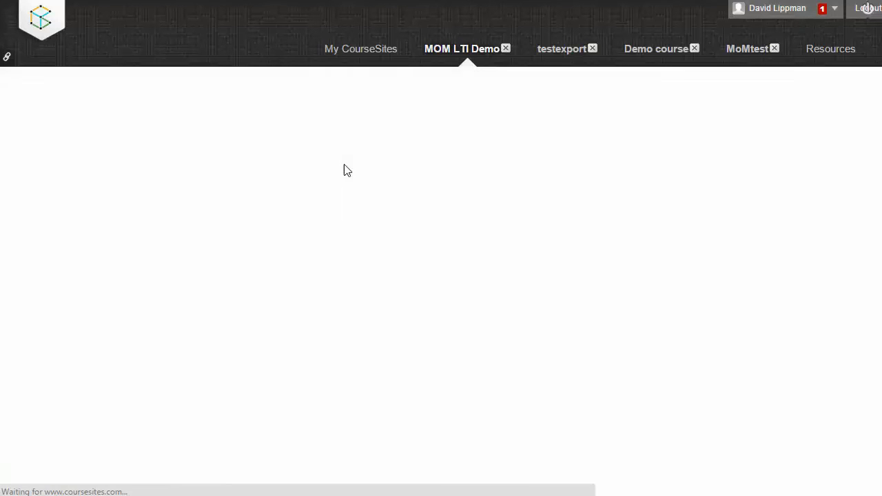
pyautogui.scroll(-4, 322, 145)
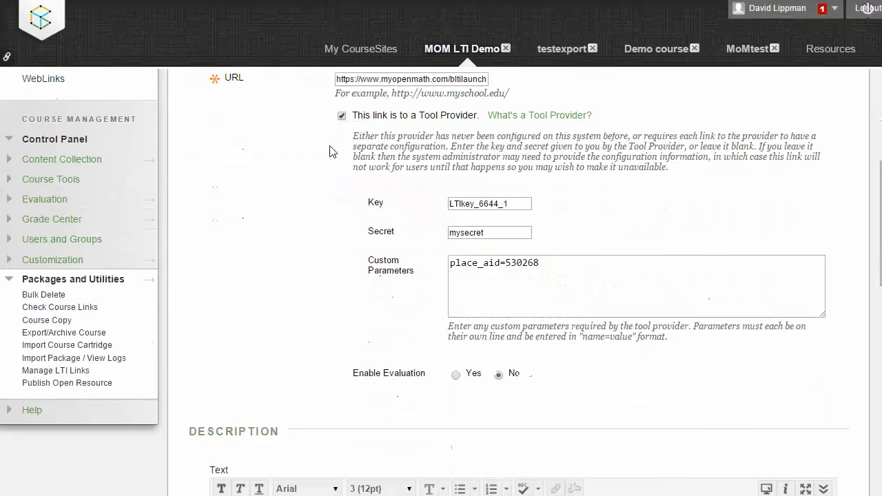
pyautogui.moveTo(354, 374); pyautogui.dragTo(427, 374)
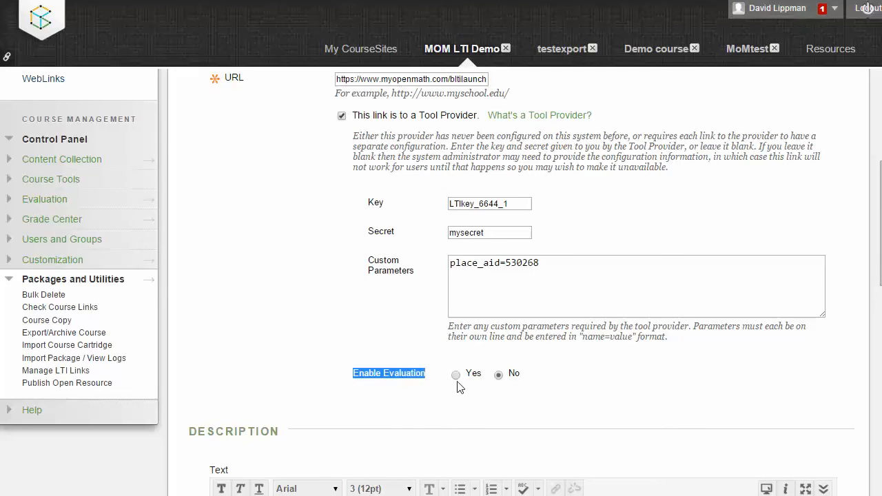
pyautogui.click(456, 375)
pyautogui.scroll(-2, 285, 366)
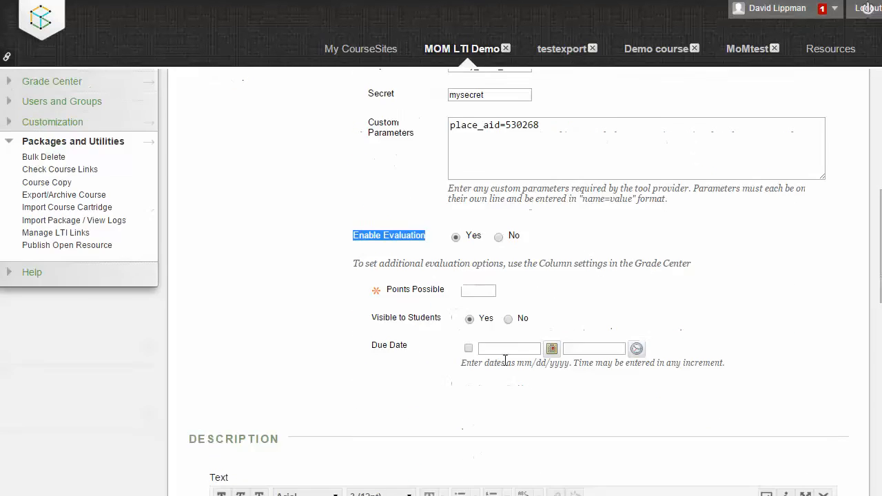
pyautogui.click(470, 289)
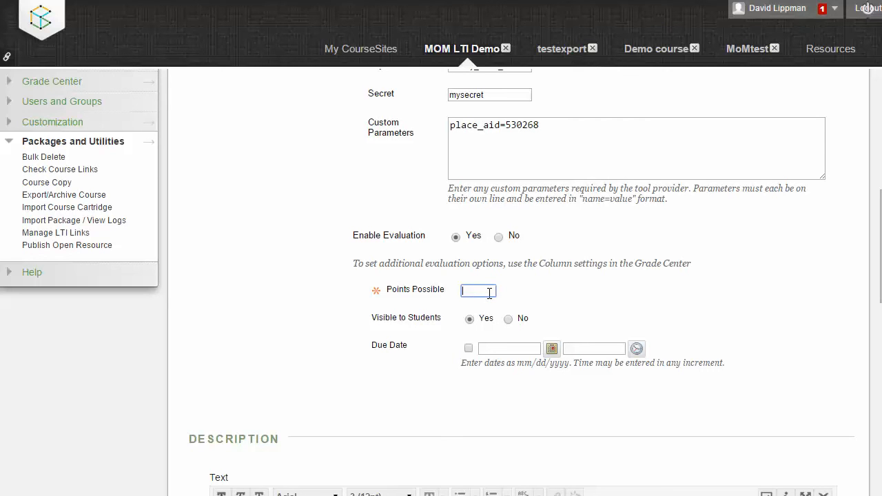
pyautogui.write('10')
pyautogui.click(598, 293)
pyautogui.scroll(-2, 604, 296)
pyautogui.scroll(-5, 672, 373)
pyautogui.scroll(15, 669, 372)
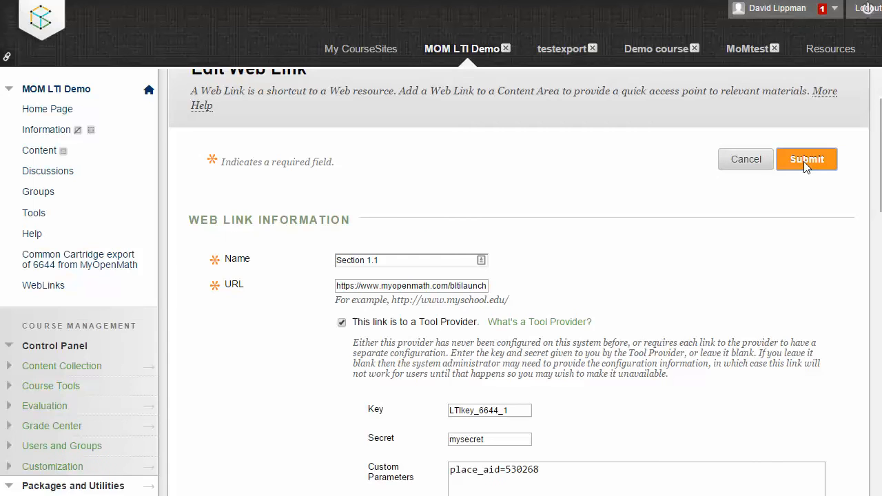
# Step: Submit the Section 1.1 link edits and check the Partner Content menu options
pyautogui.click(804, 161)
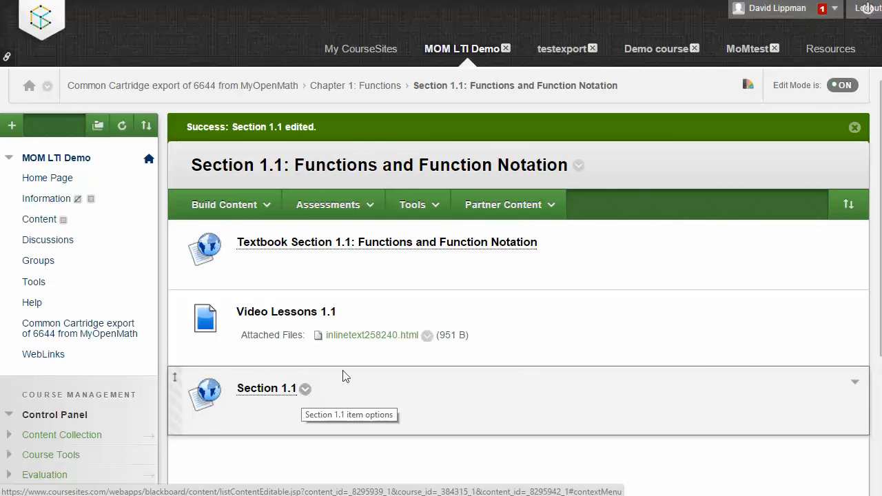
pyautogui.click(503, 204)
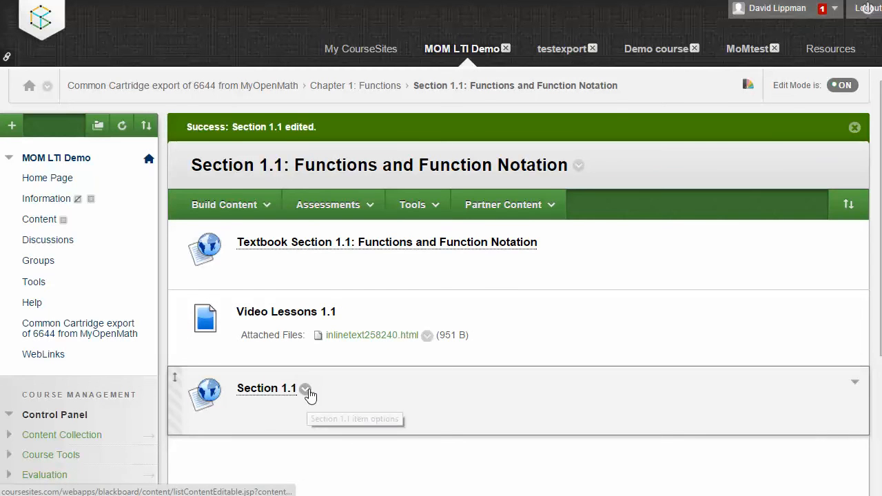
pyautogui.click(306, 391)
pyautogui.click(364, 178)
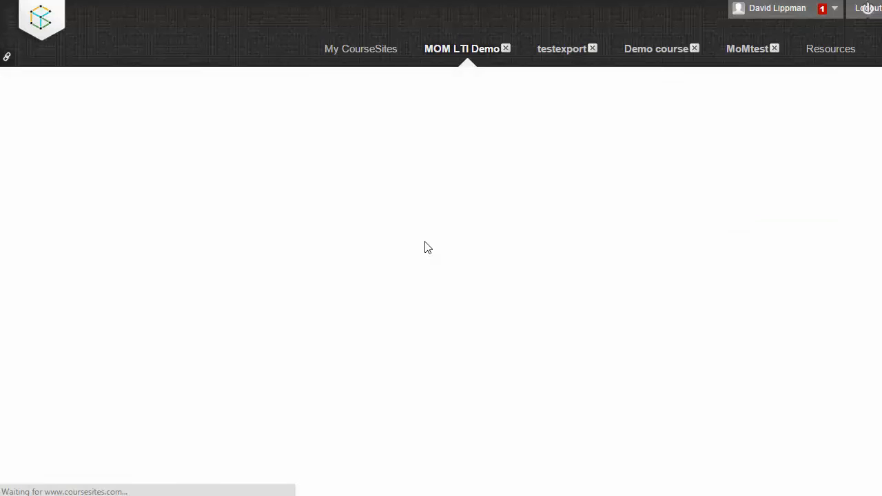
pyautogui.scroll(-4, 427, 248)
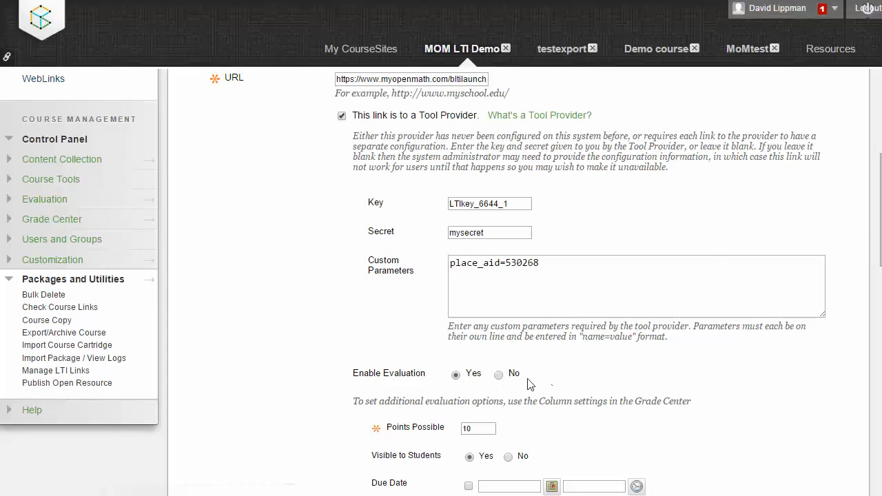
pyautogui.scroll(3, 288, 345)
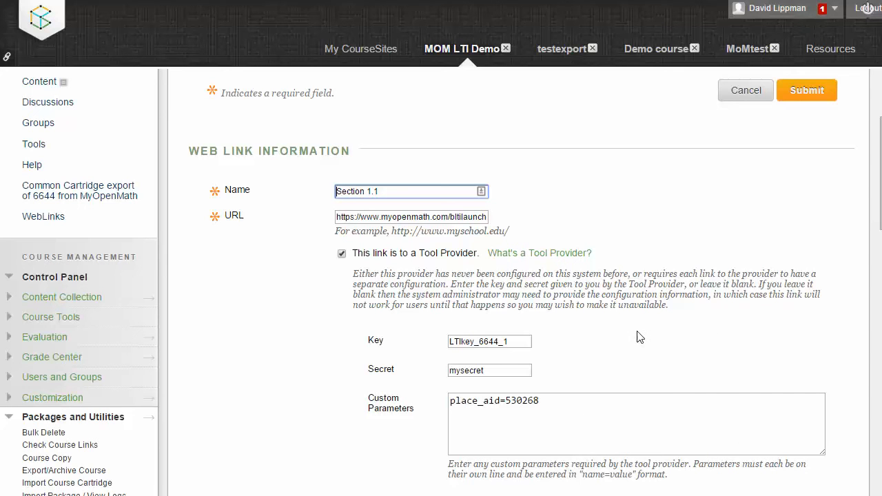
pyautogui.scroll(3, 716, 175)
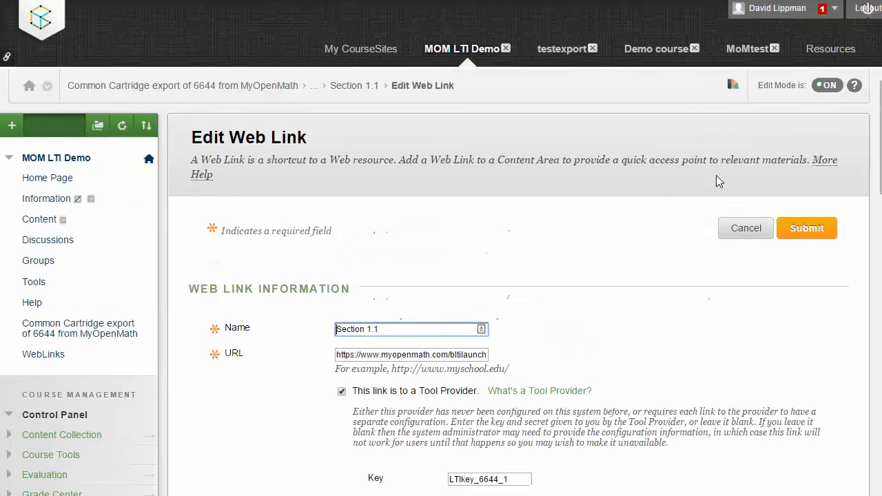
pyautogui.click(745, 229)
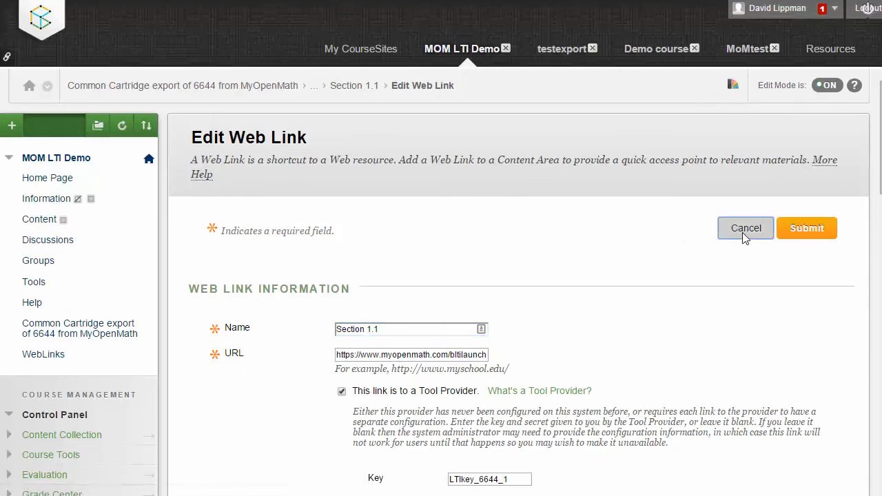